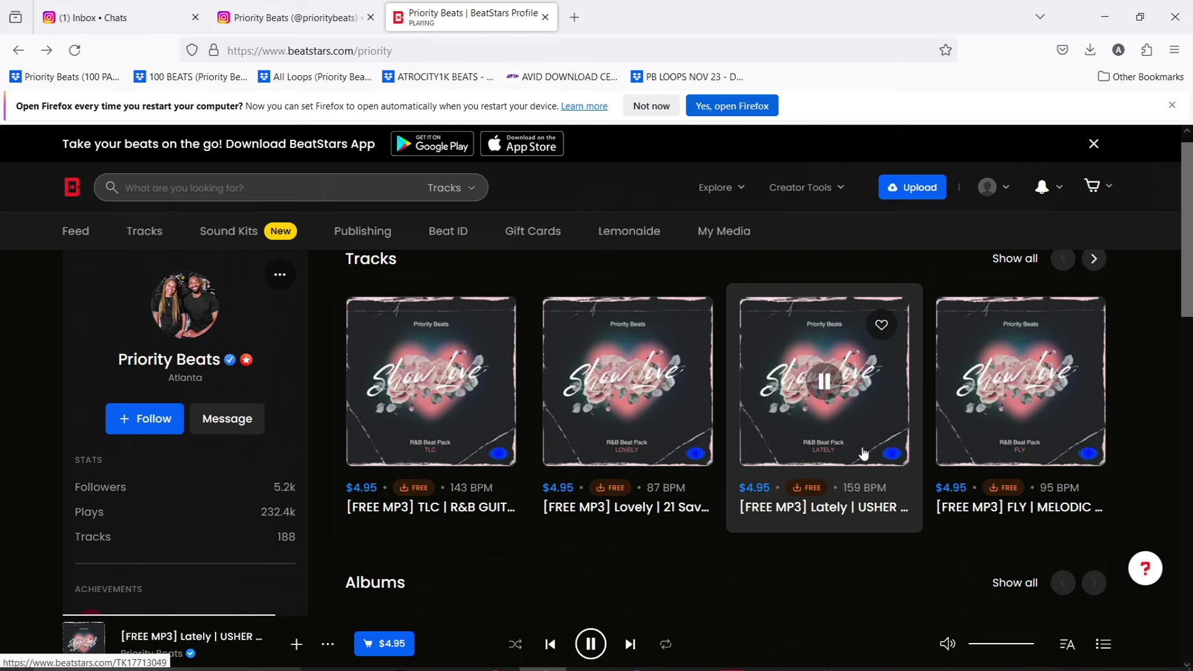
Preview the FLY track and request its free download with the prefilled full name and email address.
click(1019, 380)
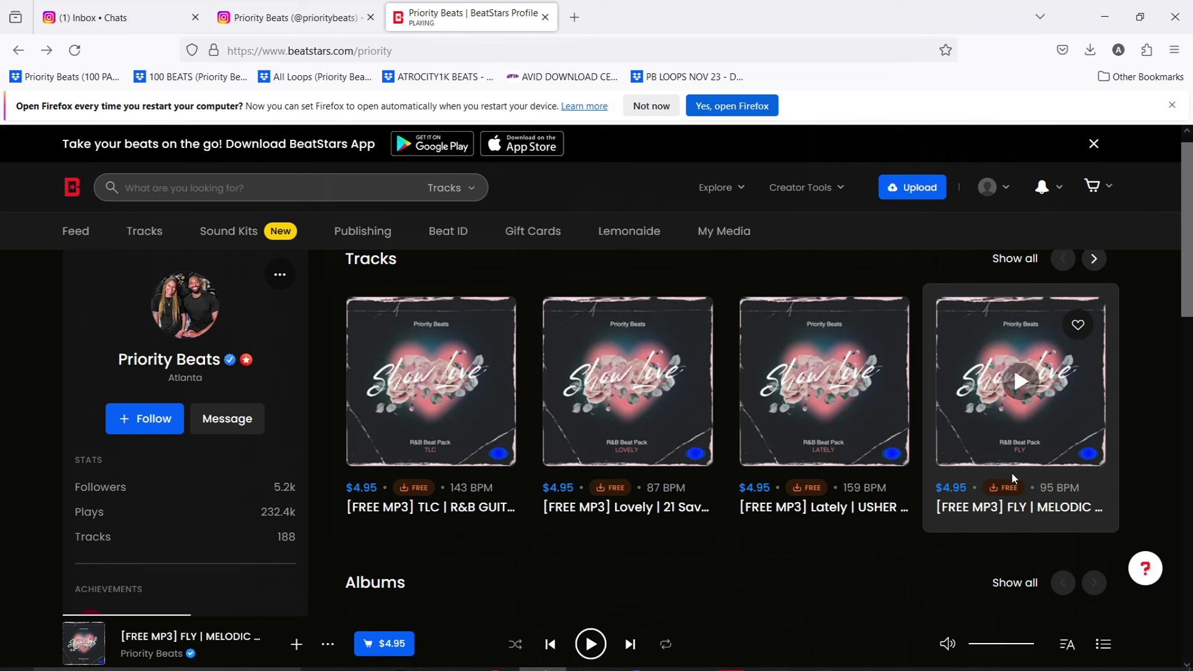
click(1004, 489)
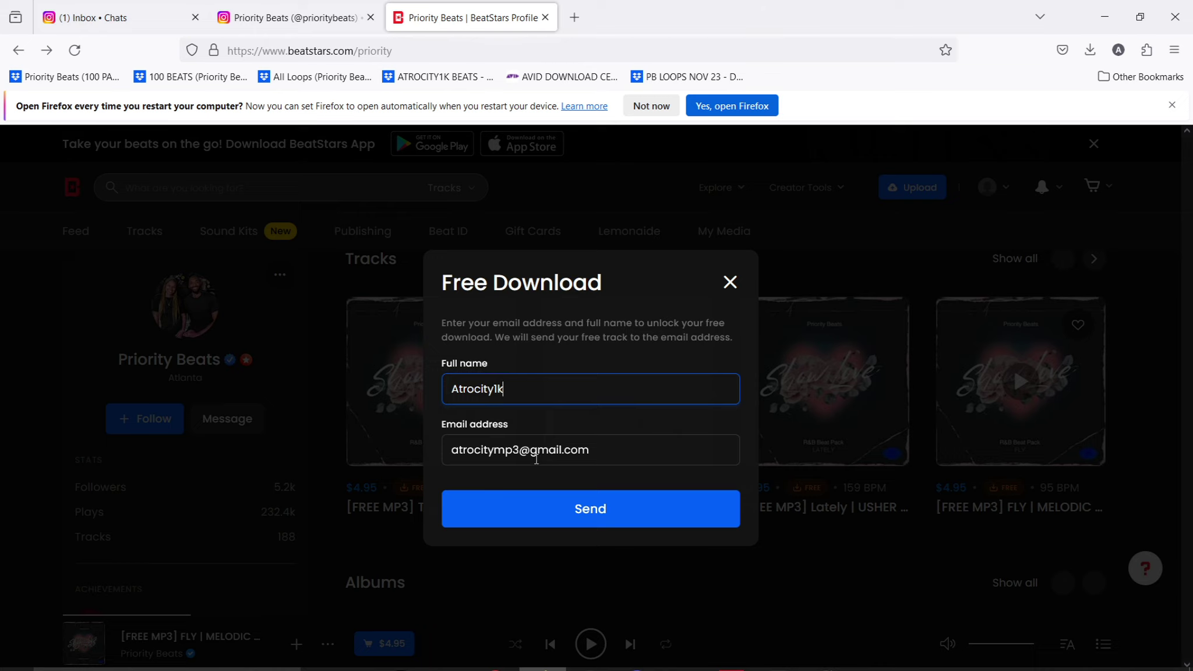
click(551, 526)
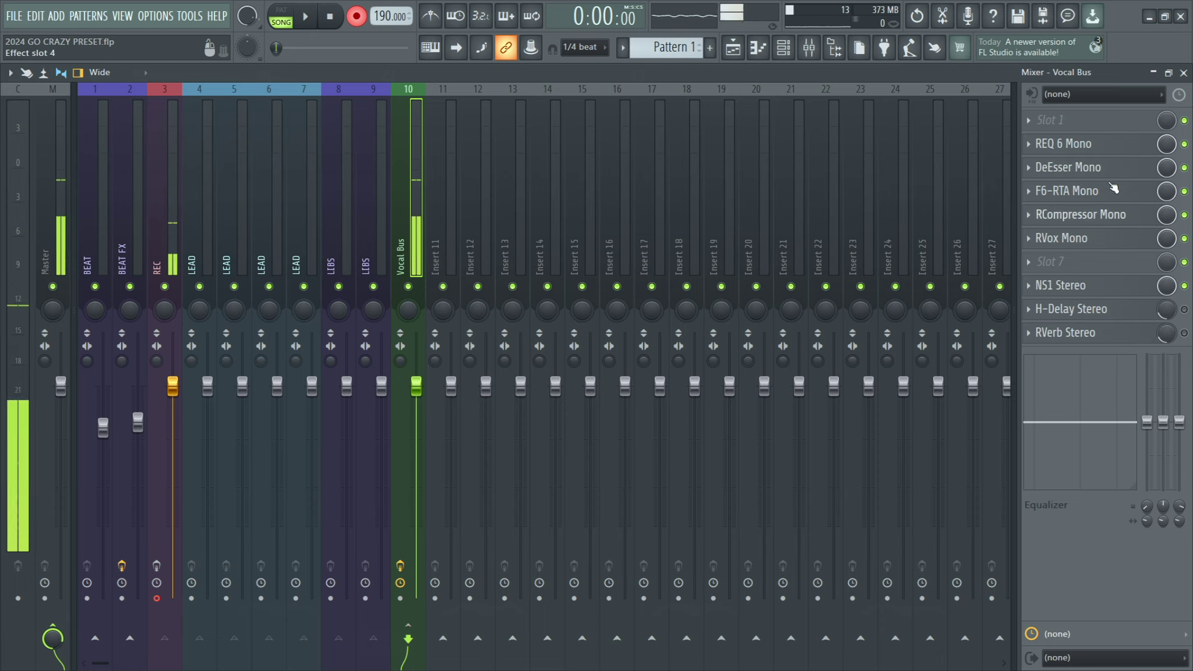
Examine the Vocal Bus effects chain in order, from REQ 6, DeEsser, F6-RTA and RCompressor through RVox, NS1, H-Delay and RVerb.
click(1090, 143)
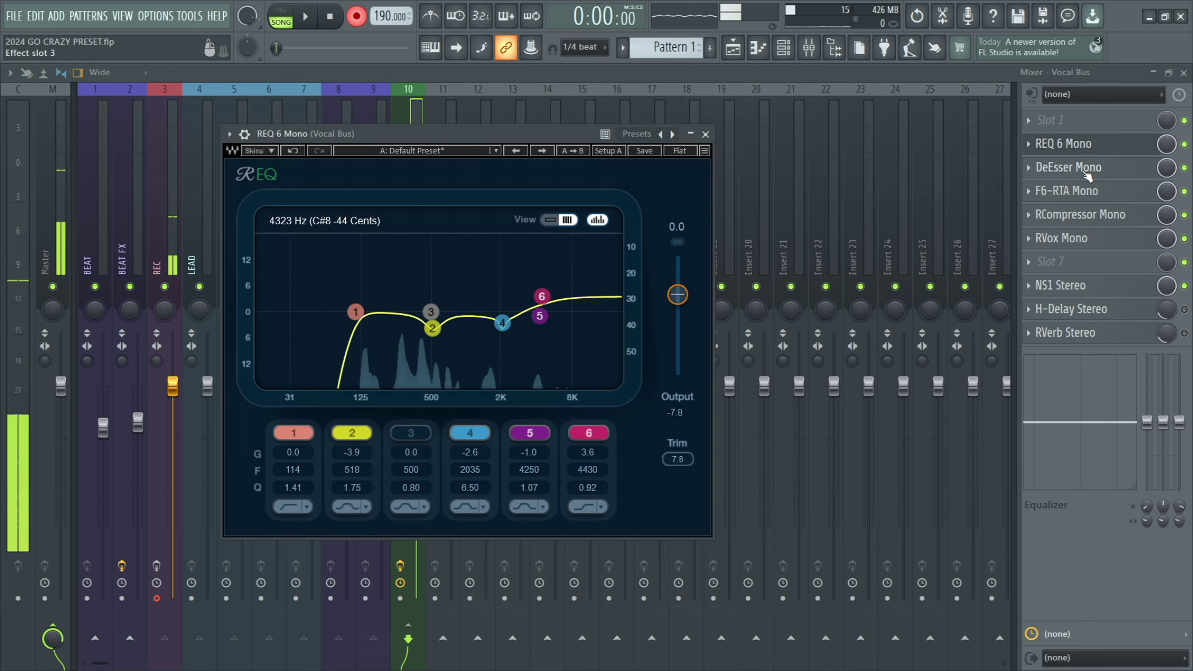
click(1085, 172)
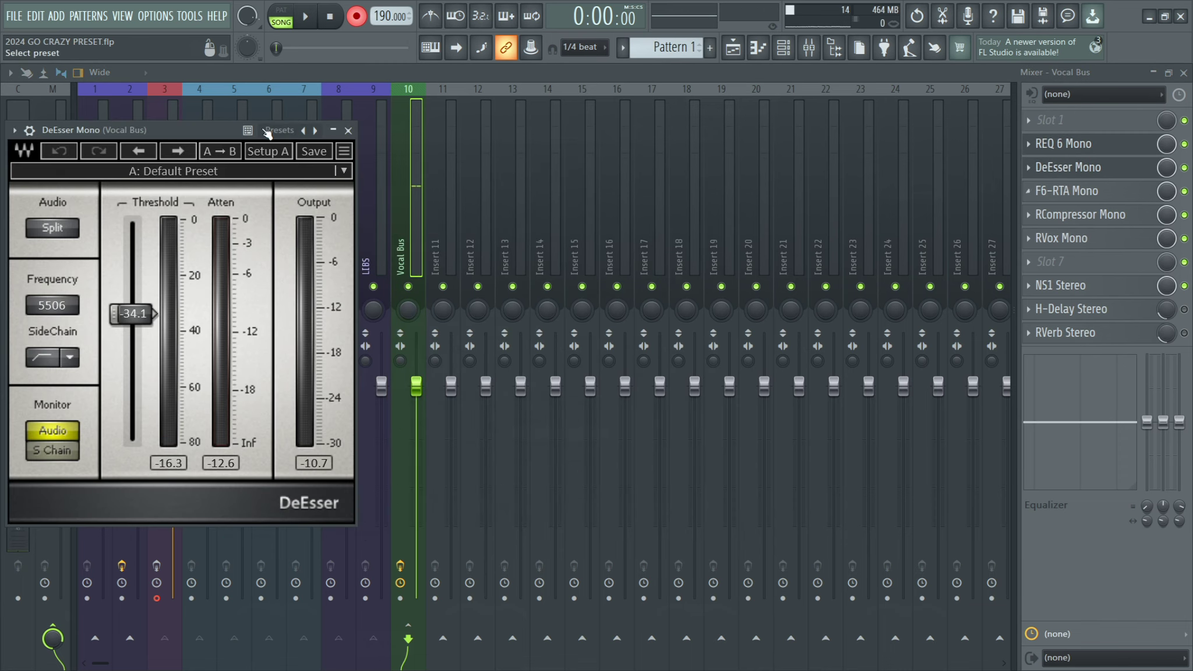
drag(215, 137, 316, 125)
click(1069, 193)
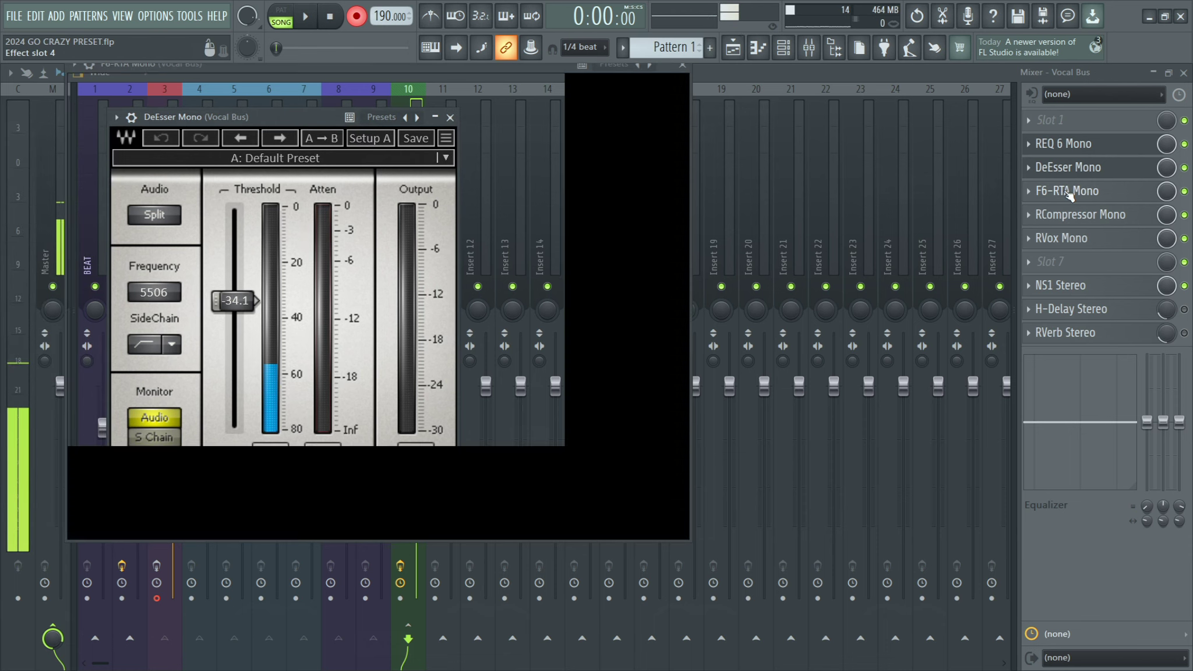
click(1075, 217)
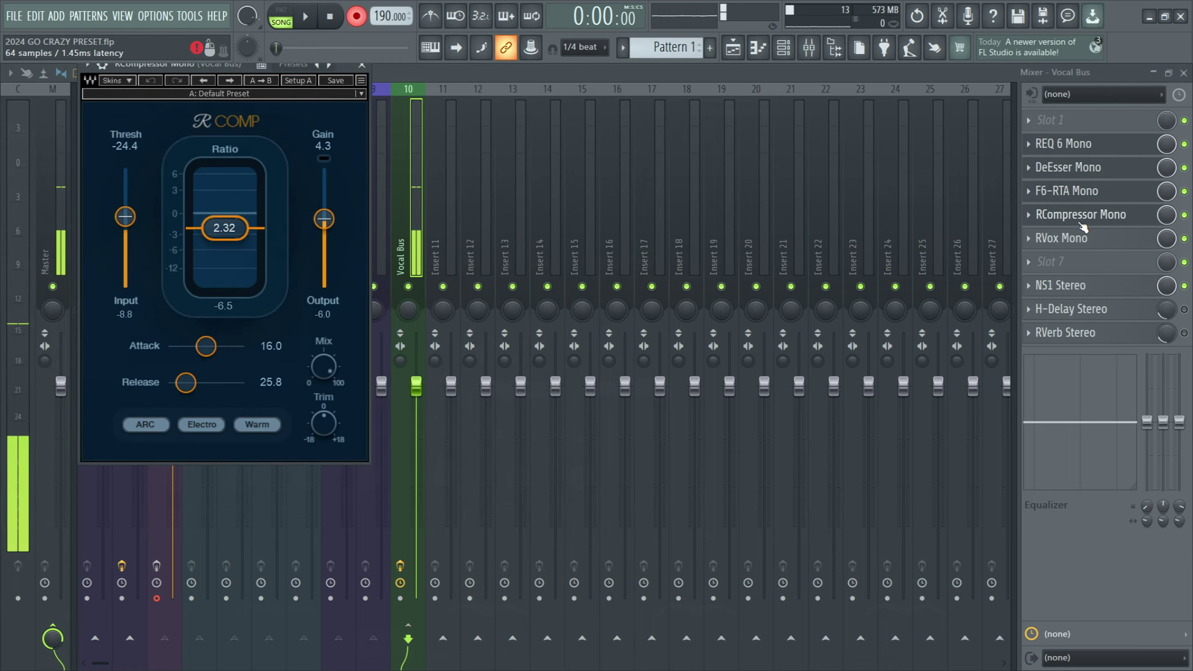
click(1043, 243)
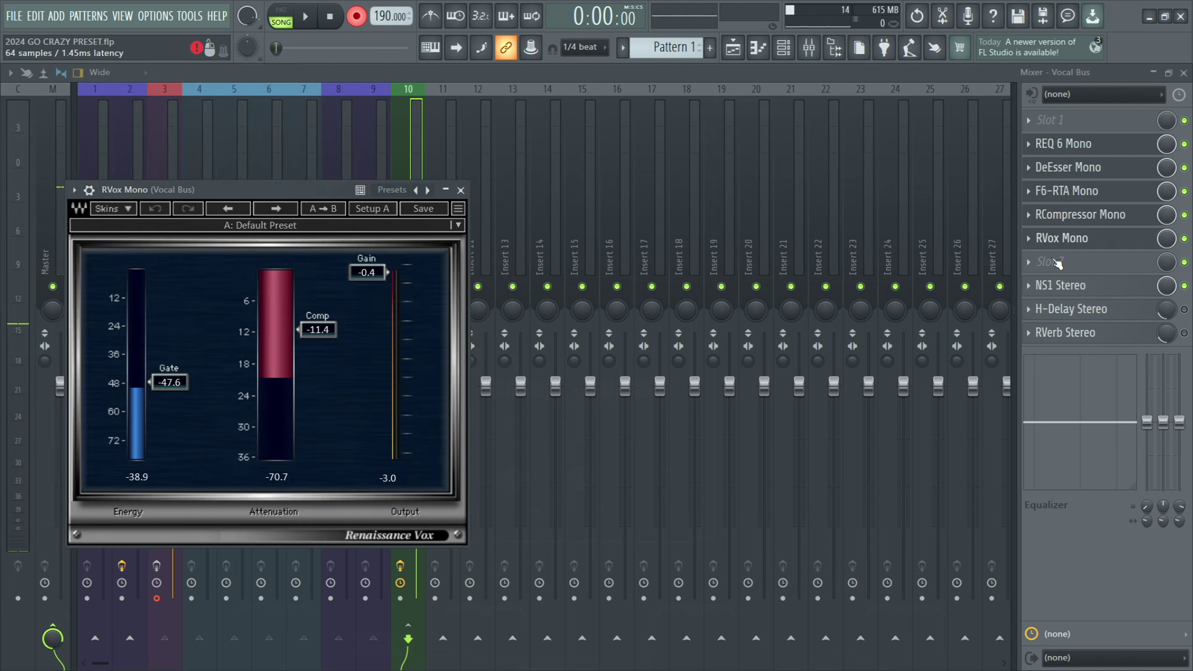
click(1067, 286)
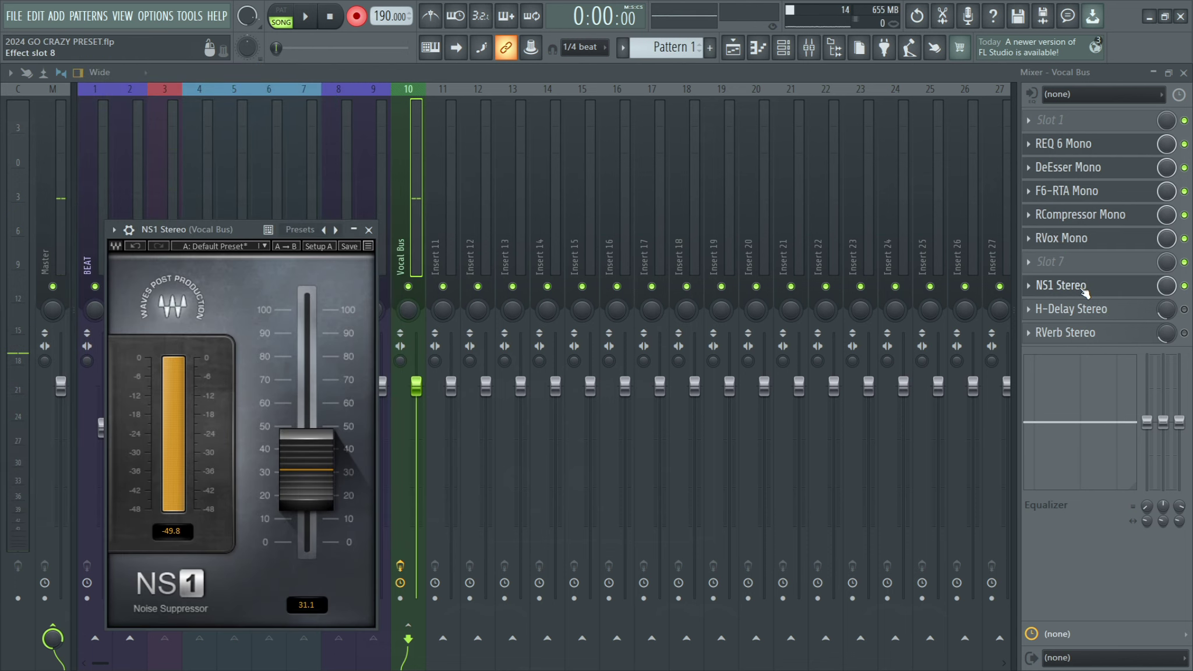
click(1074, 312)
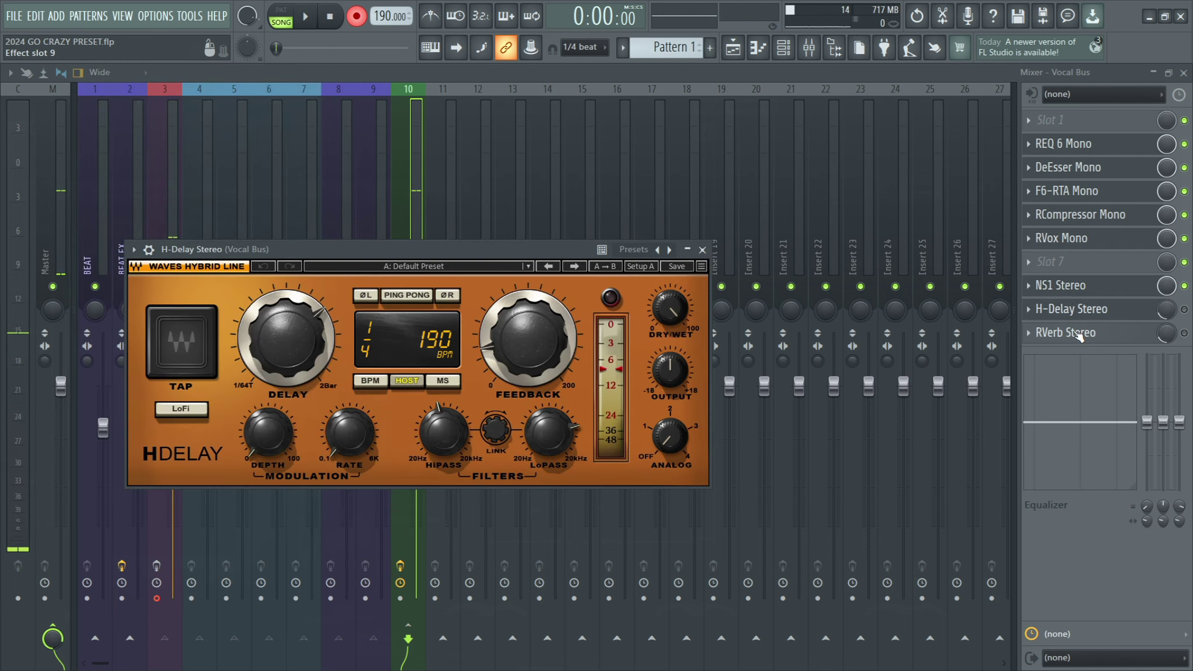
click(1072, 333)
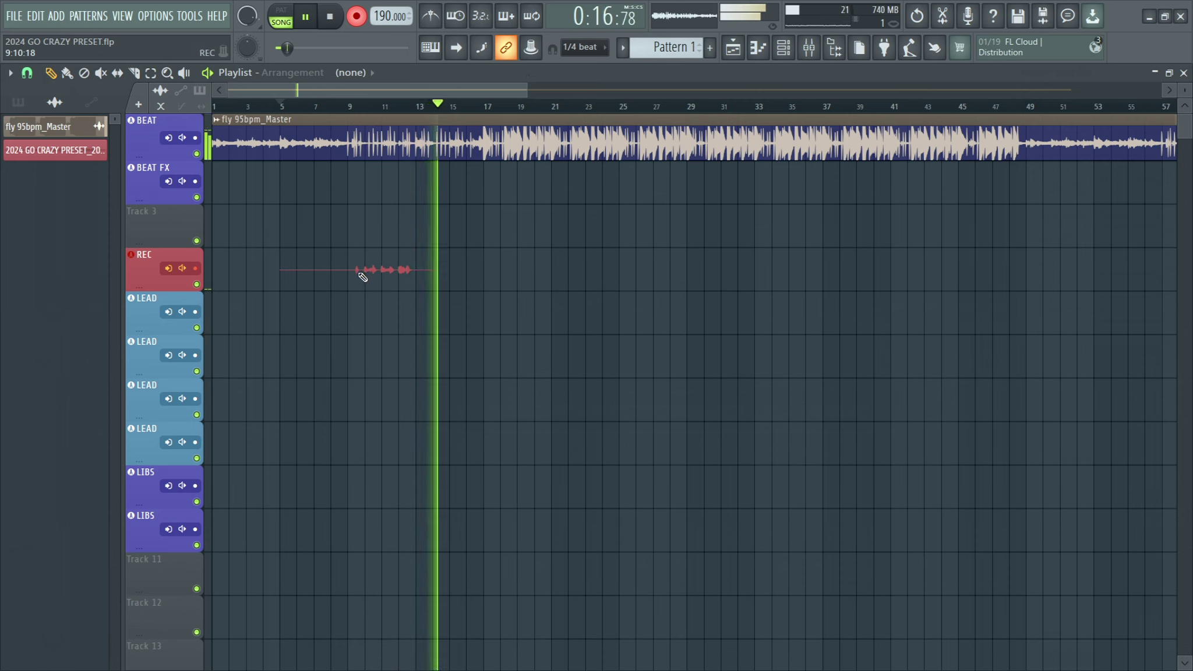
Place the finished vocal take on the first LEAD track and a new take recorded from bar 8 on the second LEAD track.
key(space)
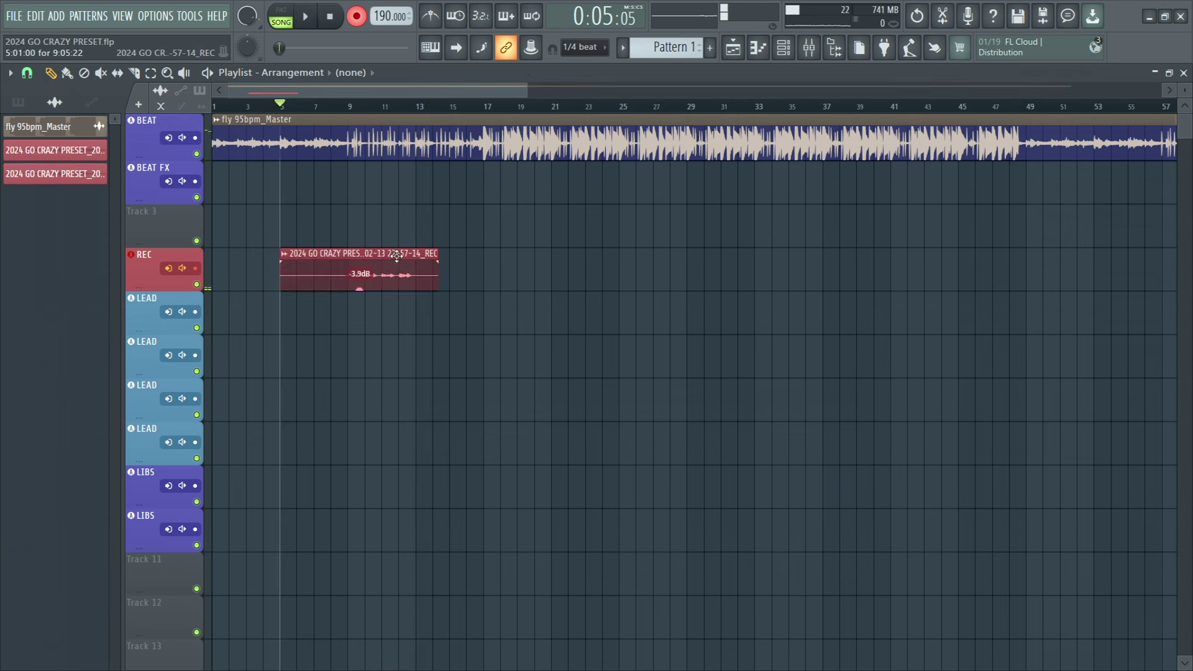
drag(395, 284, 394, 327)
click(333, 106)
key(space)
double_click(359, 334)
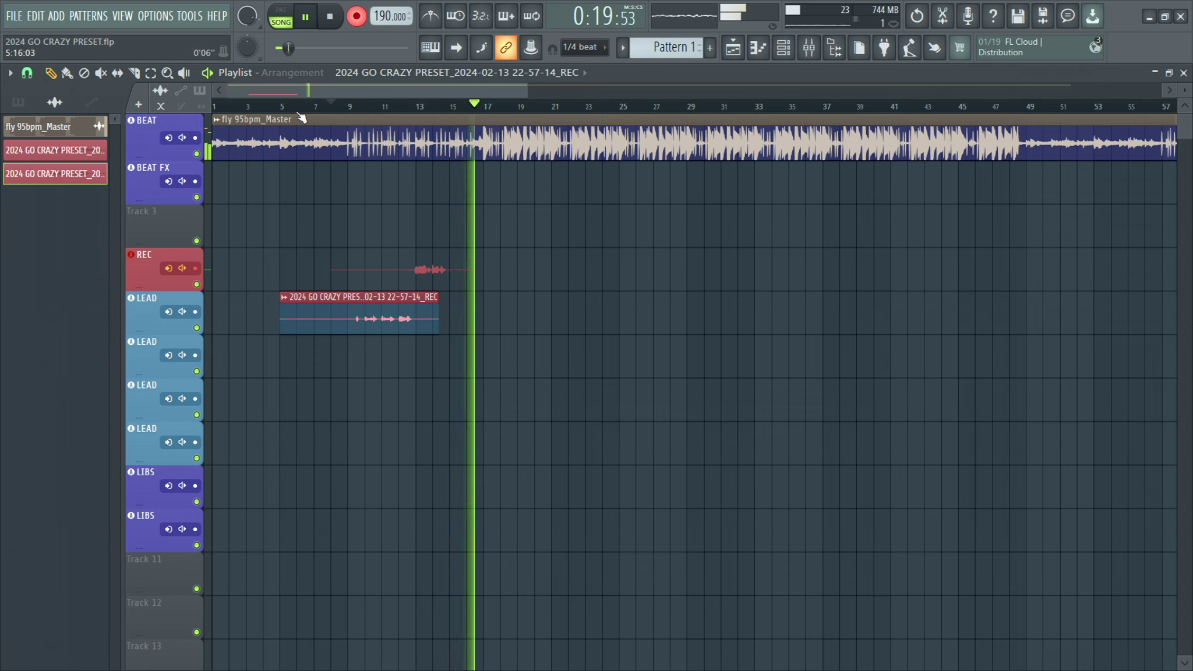
key(space)
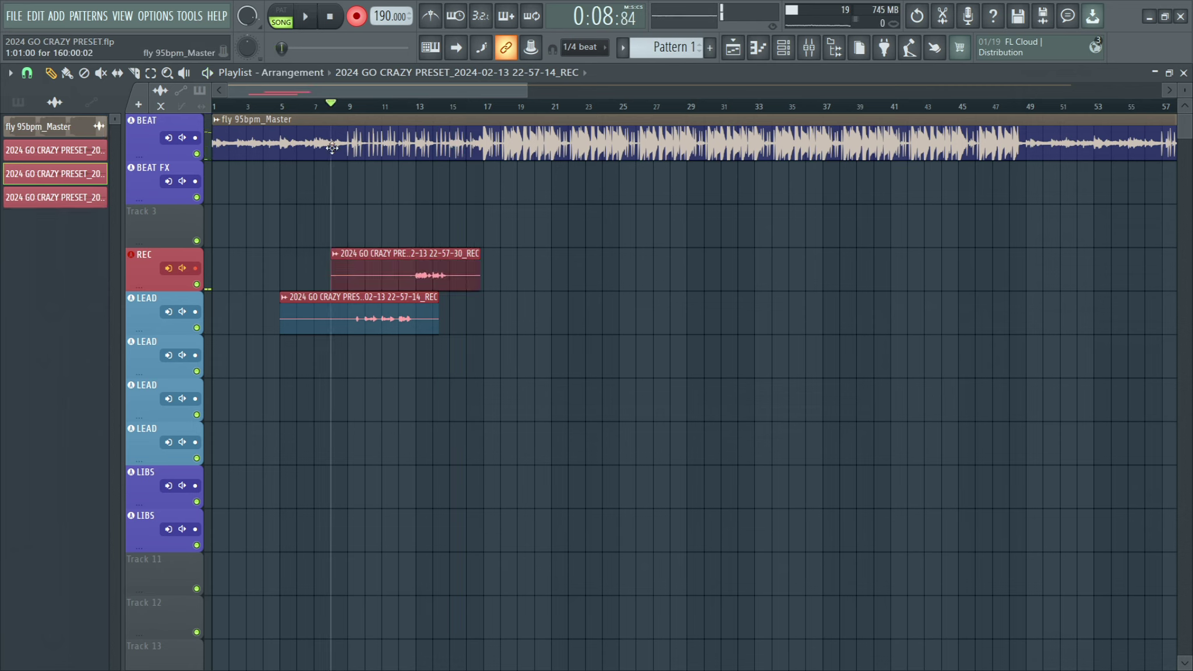
drag(438, 296, 438, 368)
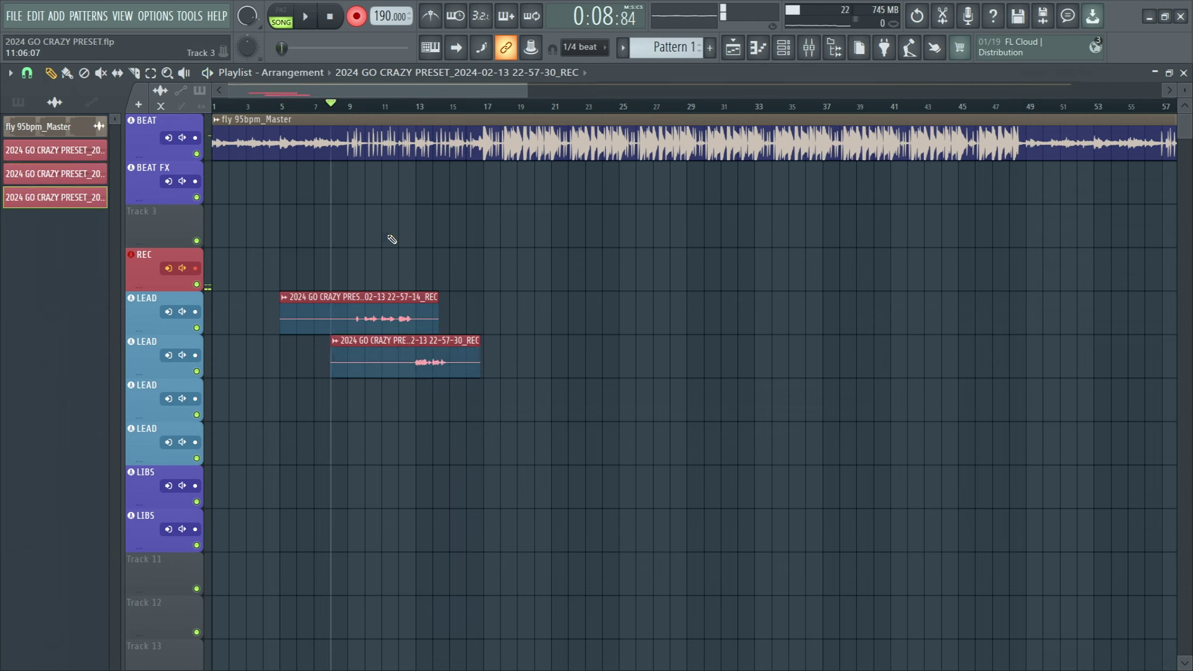
While recording from bar 8, trim the first LEAD clip to start at bar 9 and the second at bar 12, shortening both ends about one bar.
key(space)
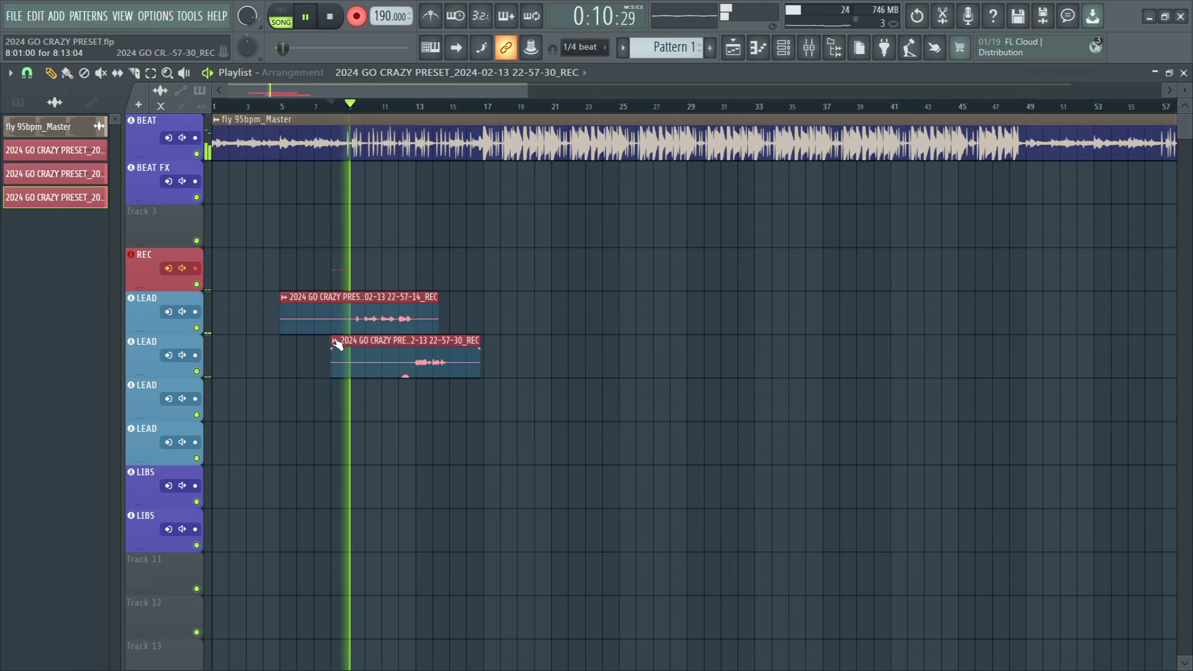
drag(330, 341, 398, 340)
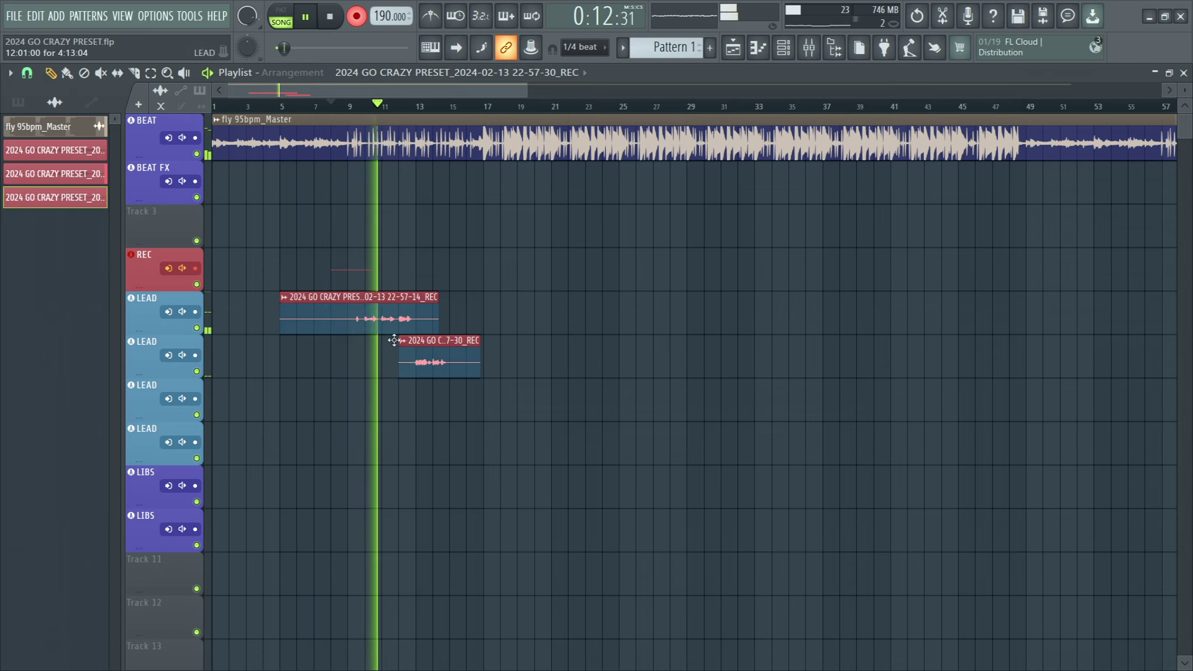
drag(281, 298, 348, 297)
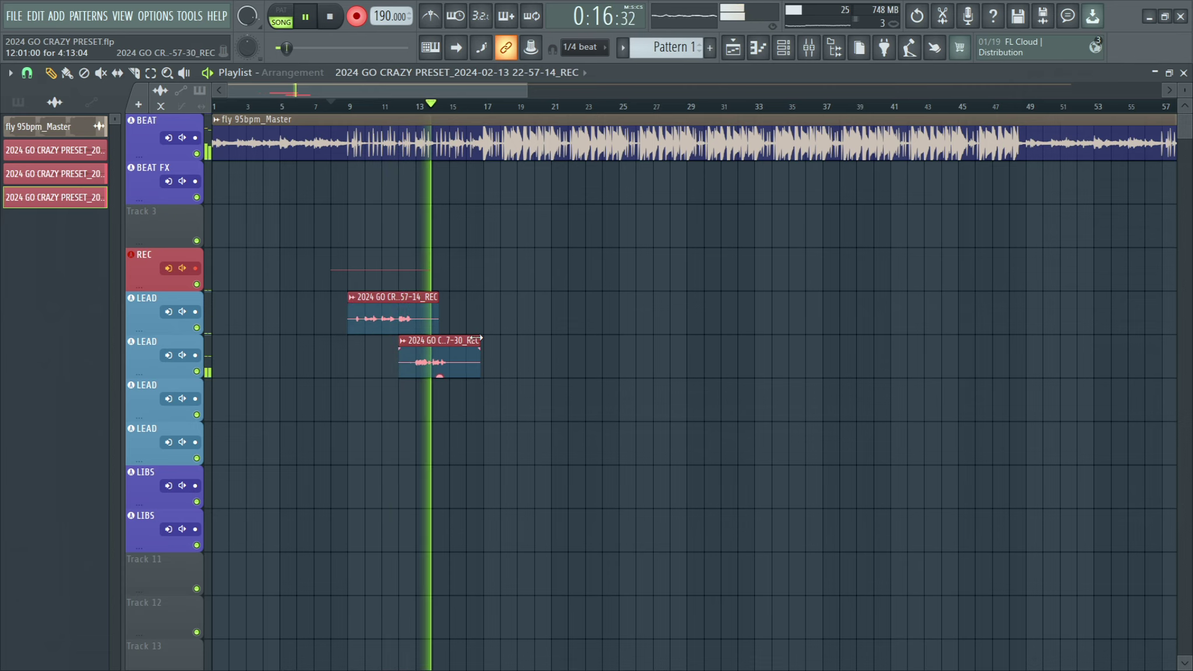
drag(474, 339, 464, 339)
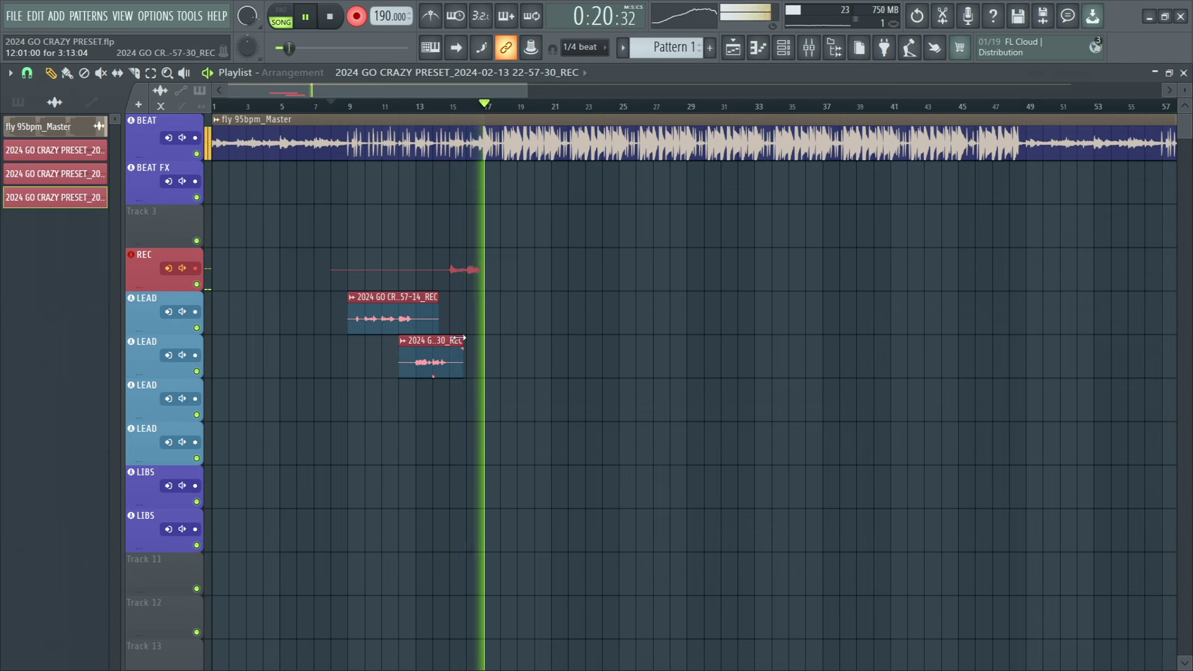
key(space)
key(space)
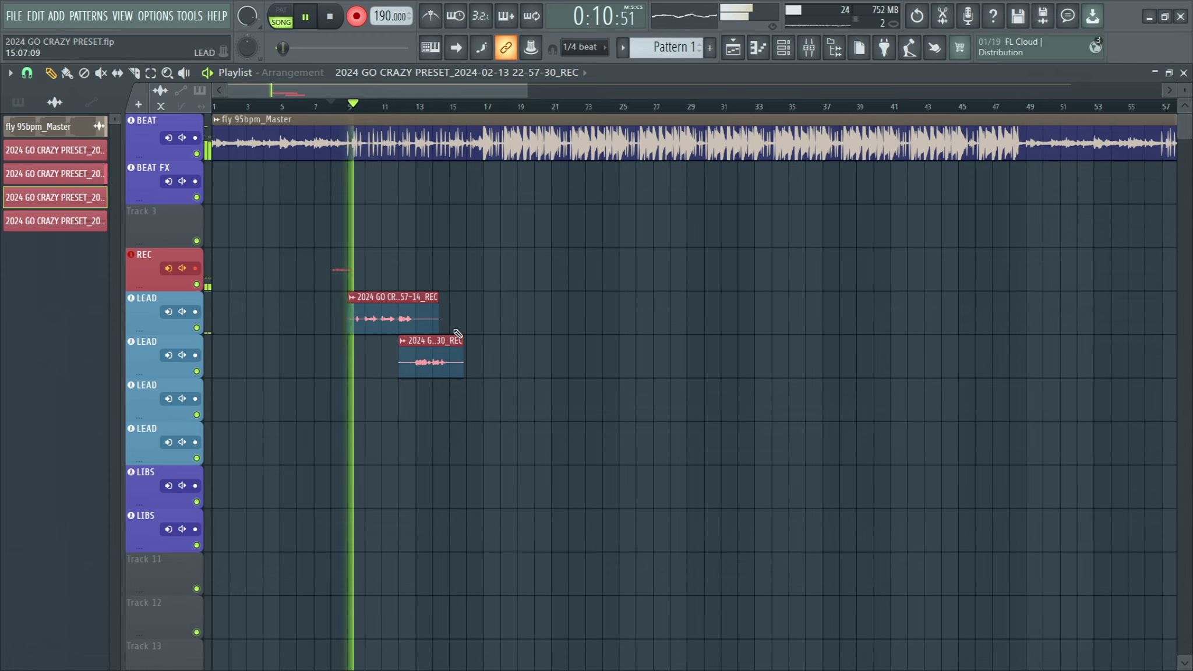
drag(441, 311, 422, 312)
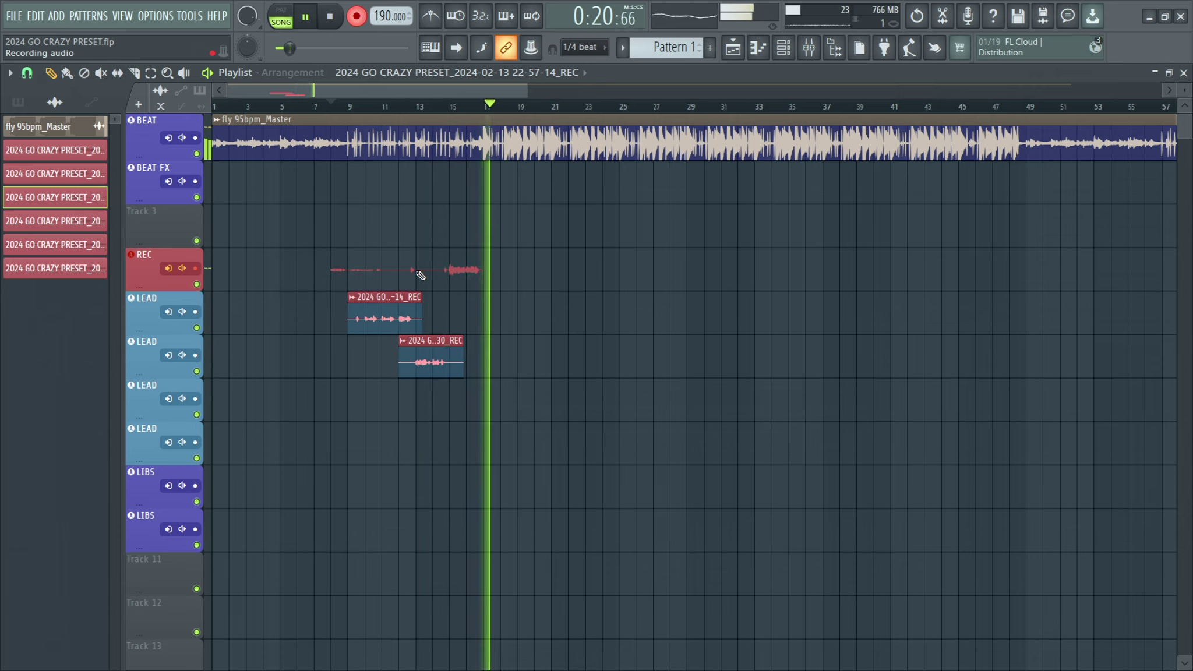
Keep the new take from bar 14 on the first LEAD track without making the clip unique, and delete the stray copy.
key(space)
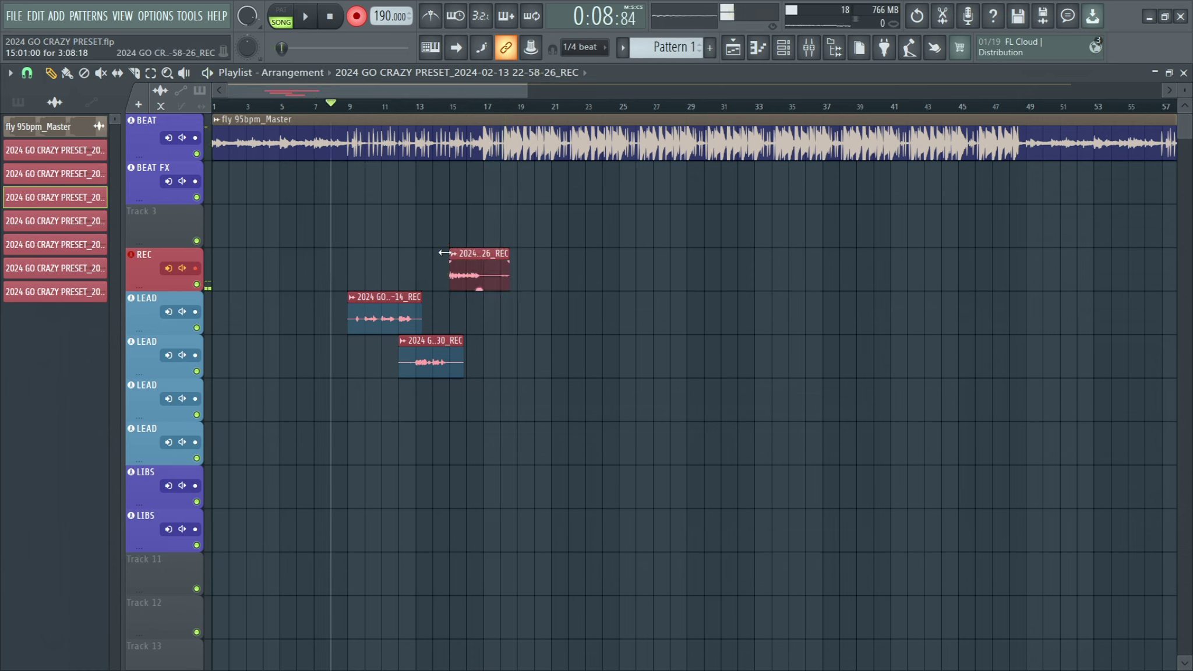
key(space)
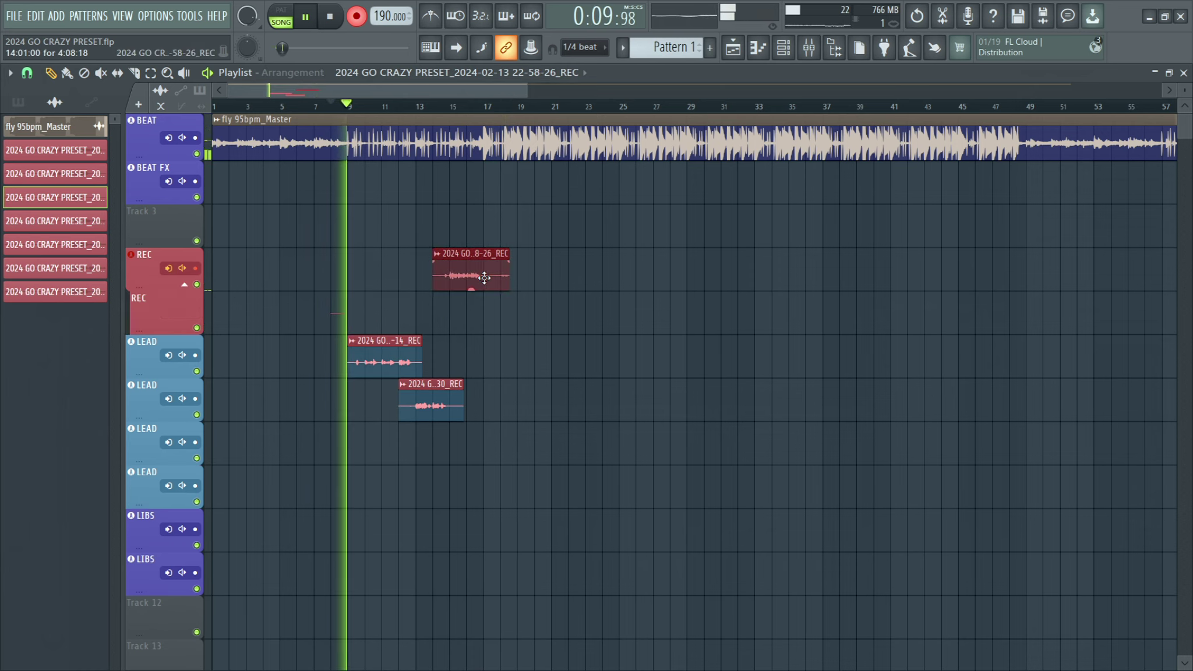
drag(482, 279, 516, 301)
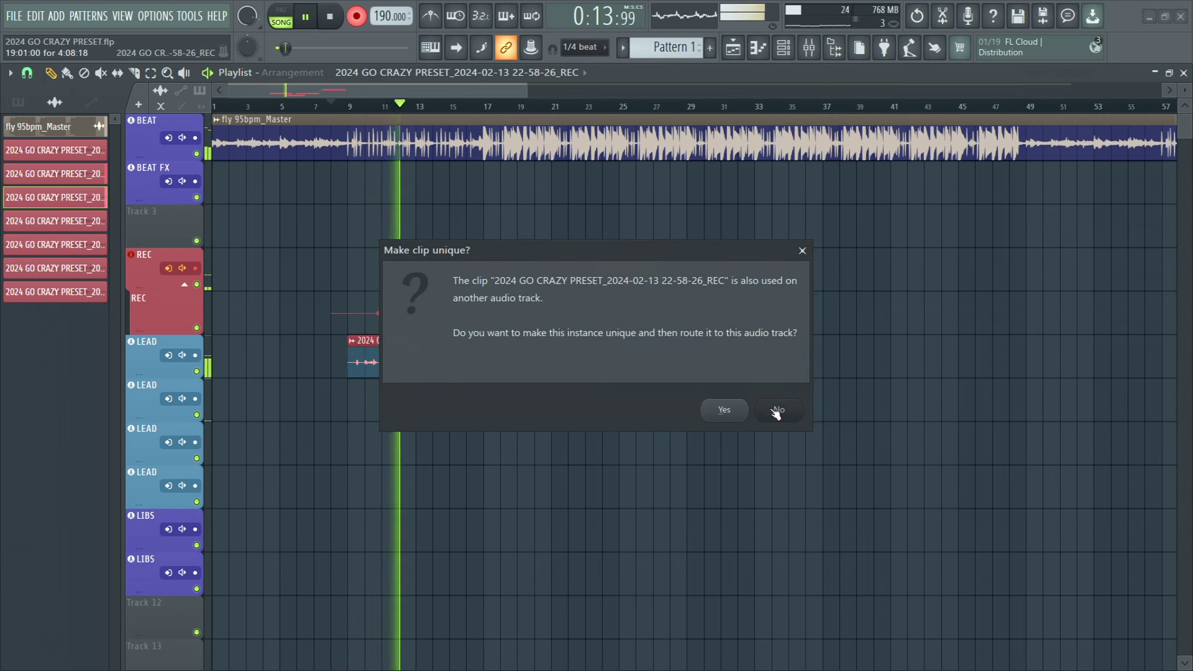
click(776, 412)
right_click(584, 281)
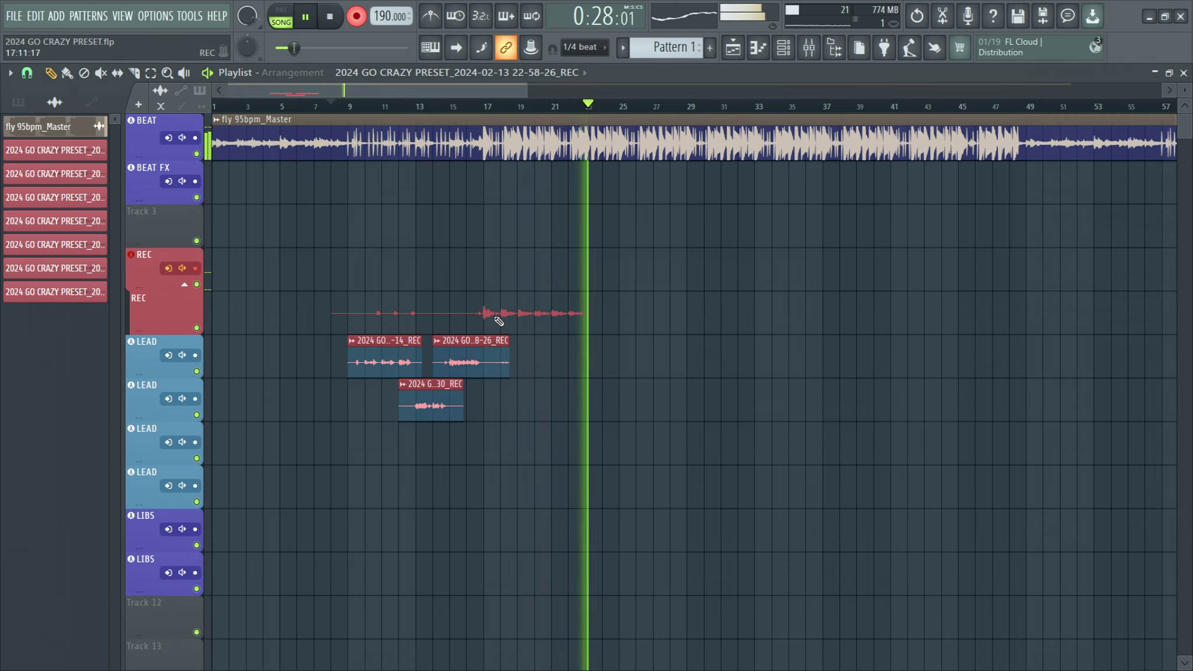
Discard the running take, record another from bar 14, and shorten the last clip on the first LEAD track by one bar.
key(space)
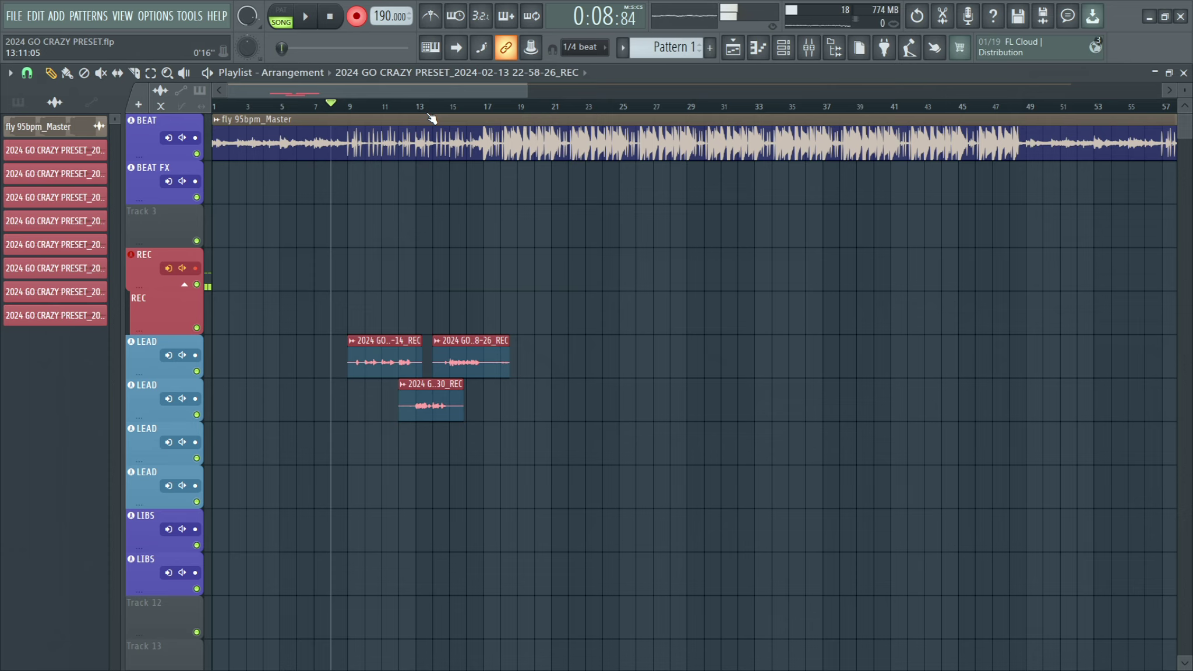
key(space)
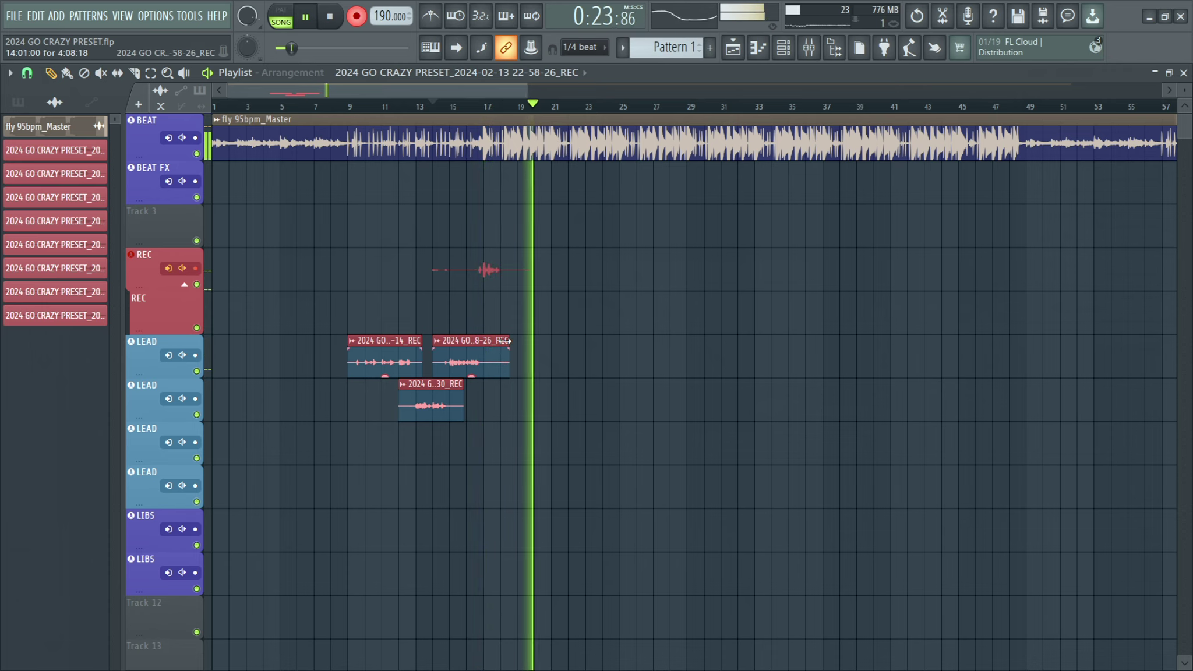
drag(498, 346, 481, 346)
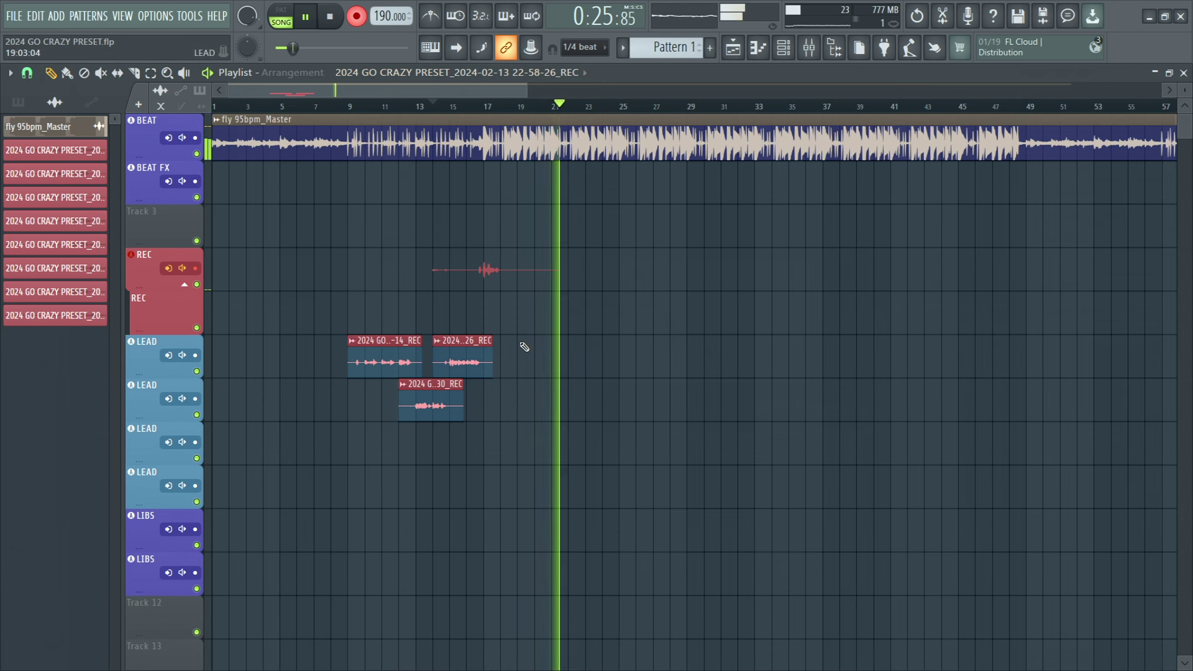
key(space)
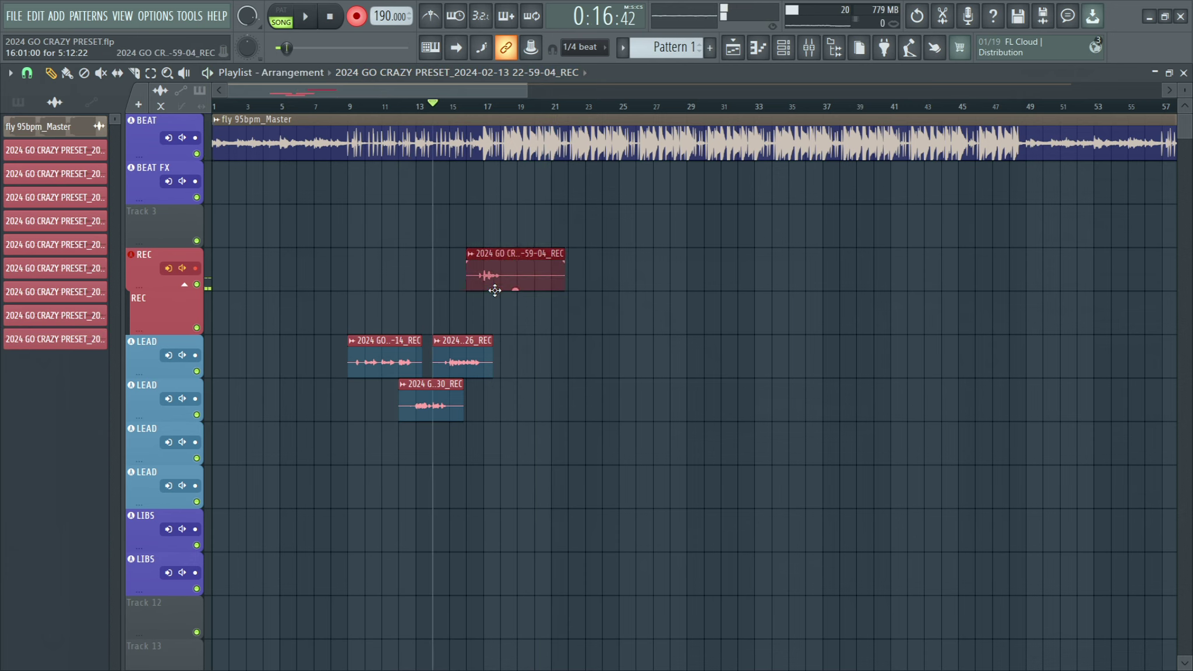
Move the bar 16 take from REC to the second LEAD track and shorten its end by three bars while recording.
drag(495, 290, 495, 377)
key(space)
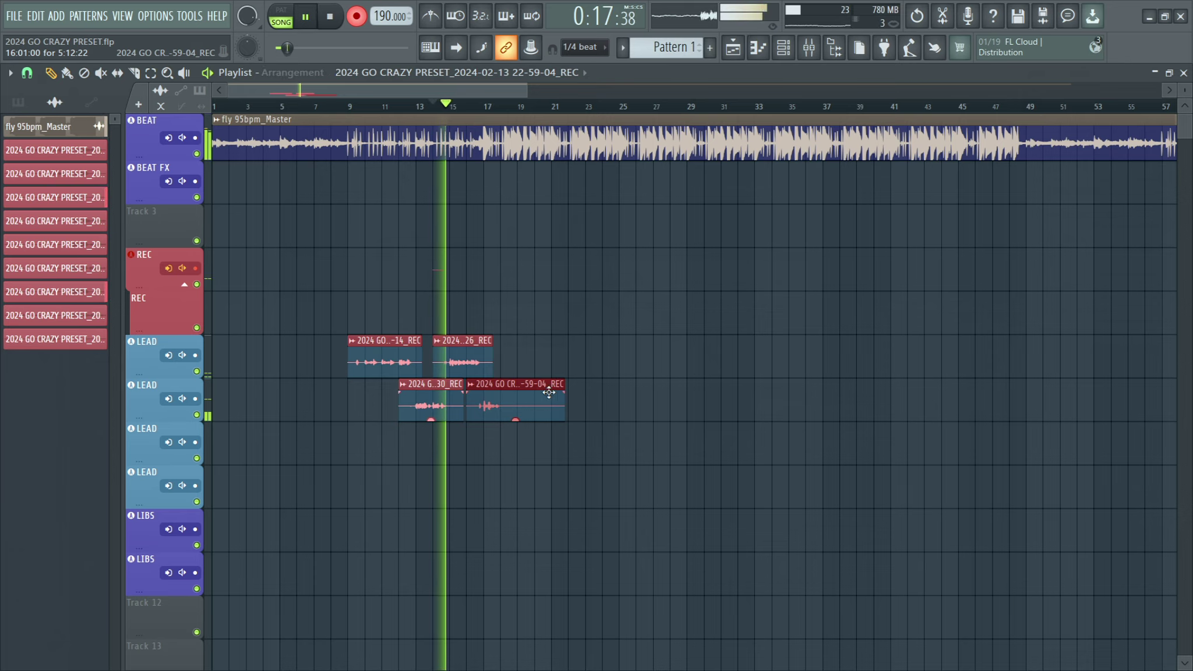
drag(565, 386, 512, 385)
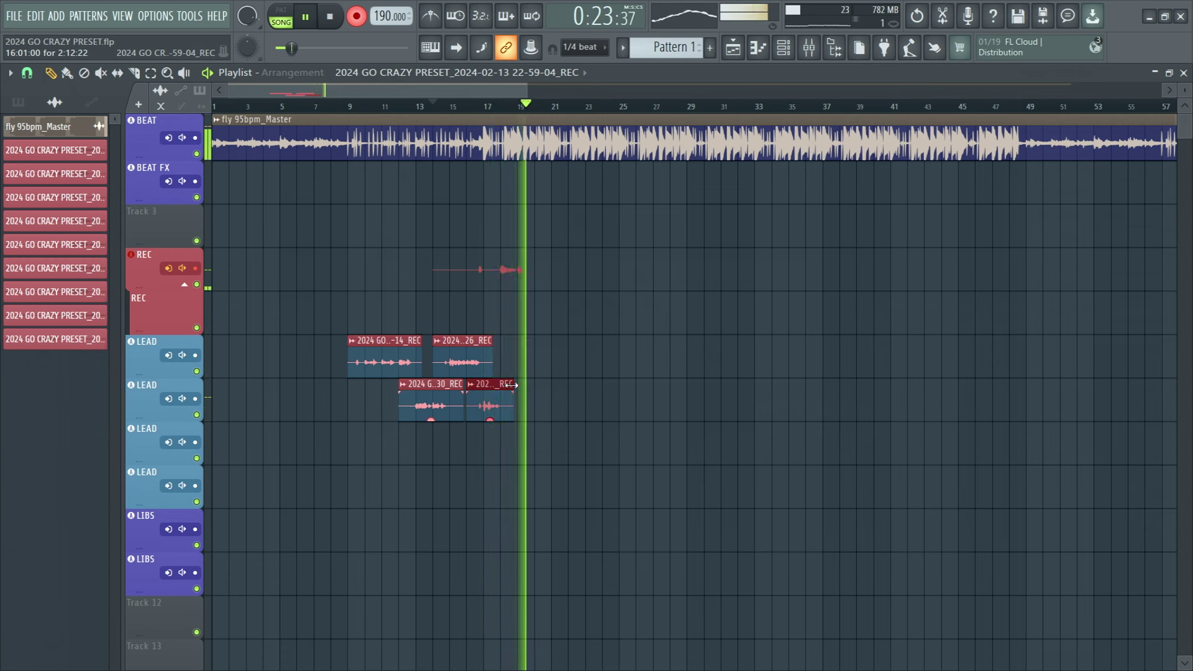
Finish the next take, decline making its clip unique, and delete the unwanted part before bar 17 on the REC track.
key(space)
right_click(493, 269)
click(796, 410)
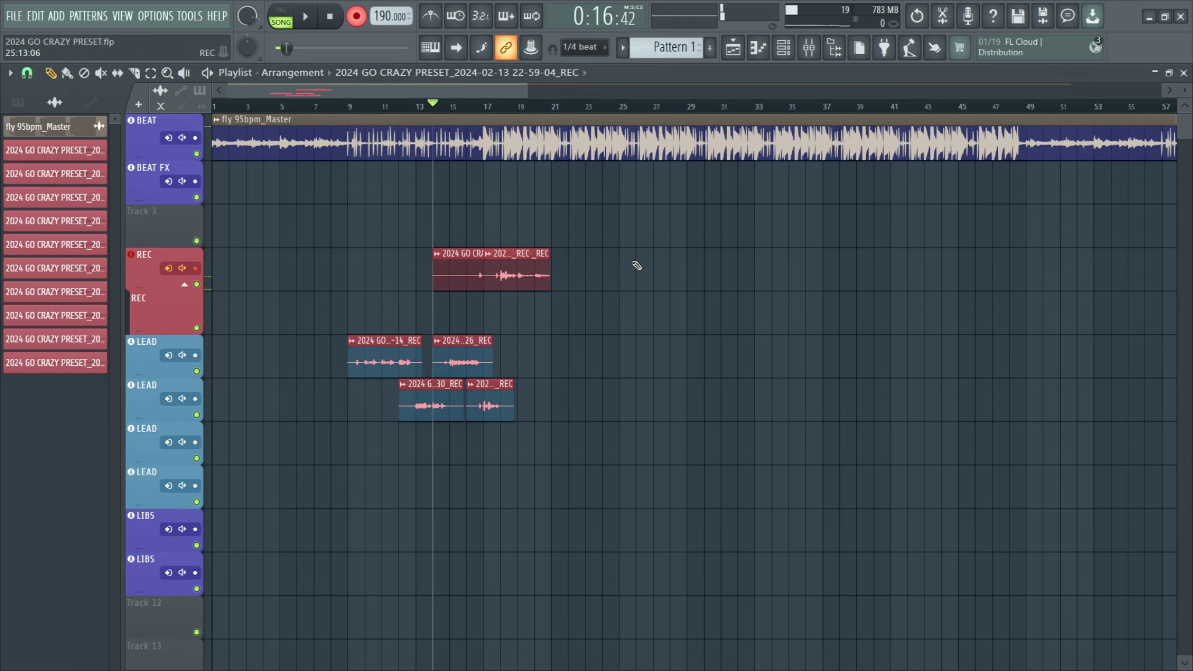
right_click(476, 274)
key(space)
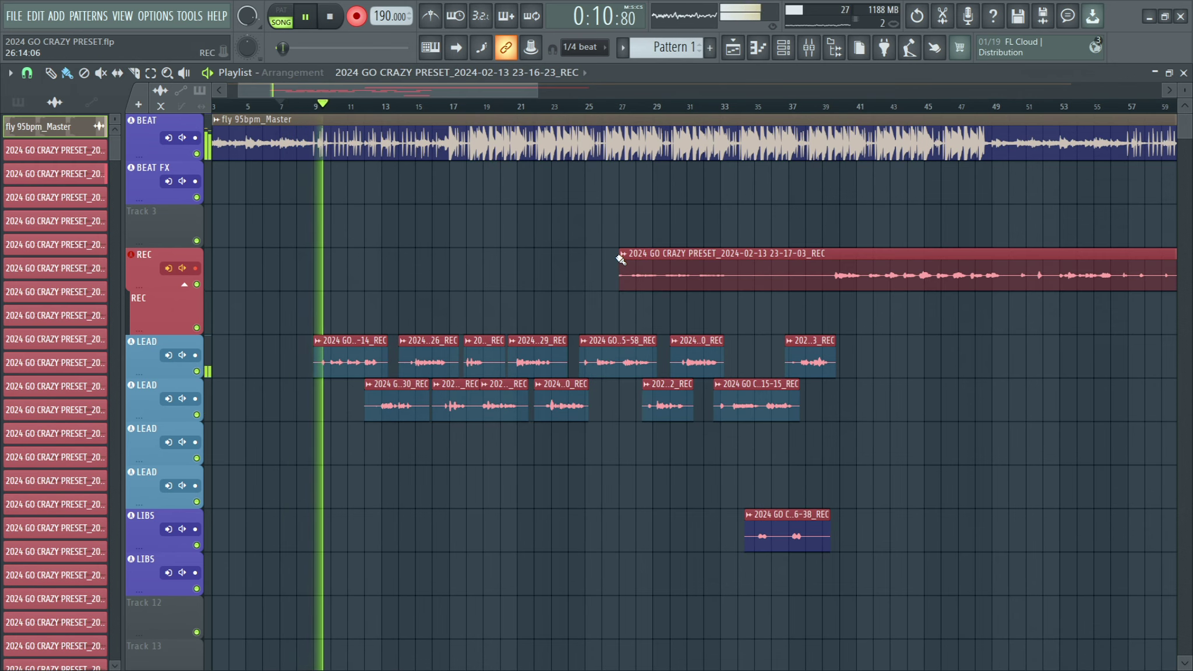
Trim the start of the long REC take to about bar 39 and move the clip down to the second LEAD track.
drag(619, 255, 832, 274)
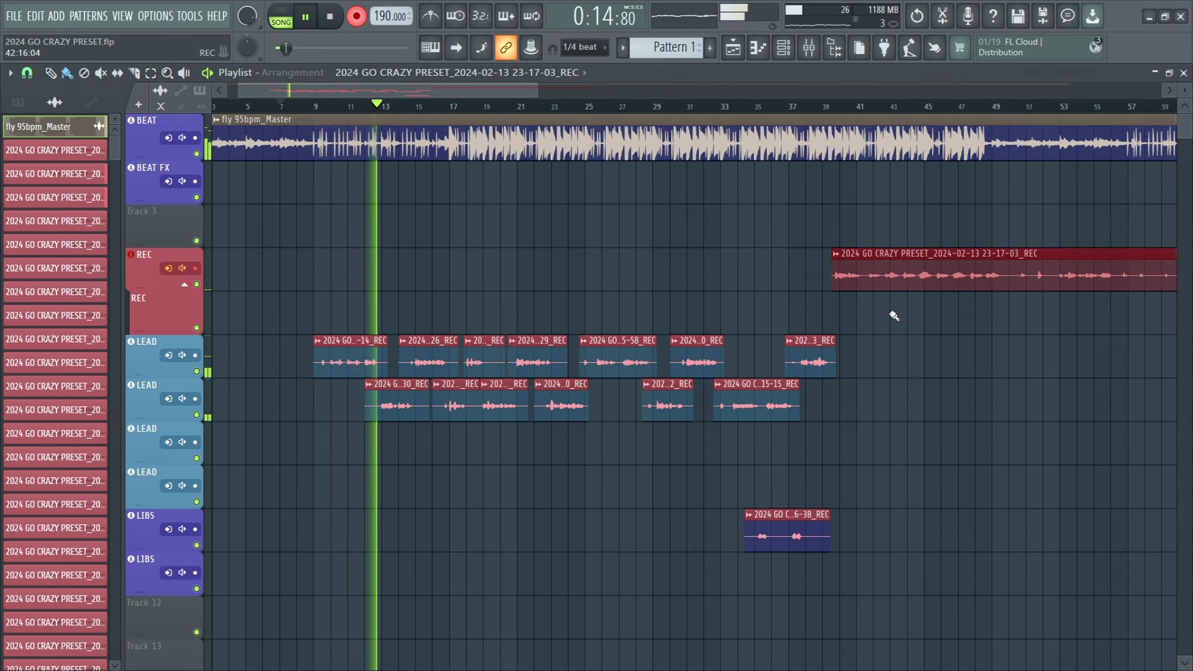
key(shift+Down)
key(shift+Down)
key(shift+Down)
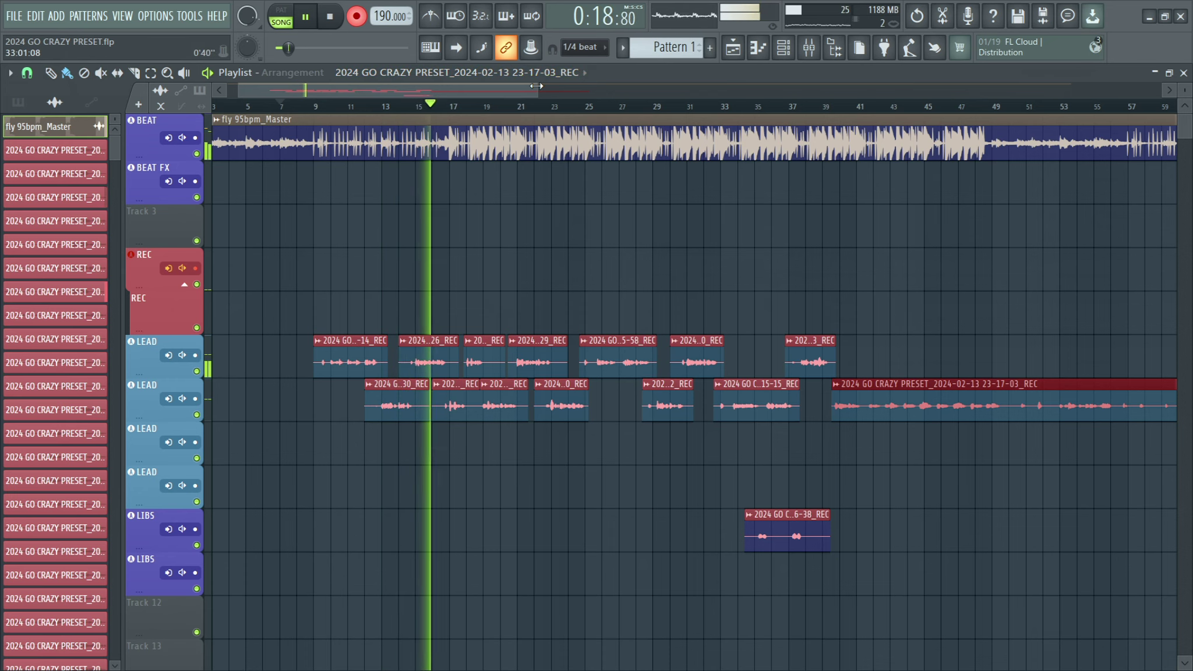
drag(539, 90, 976, 48)
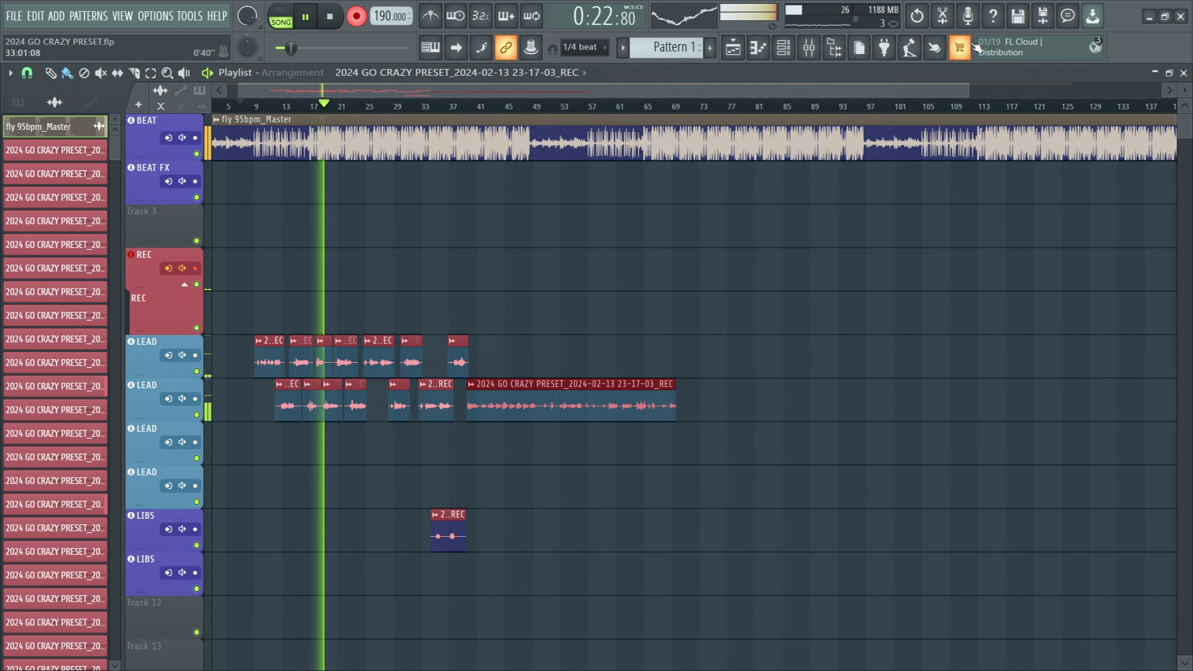